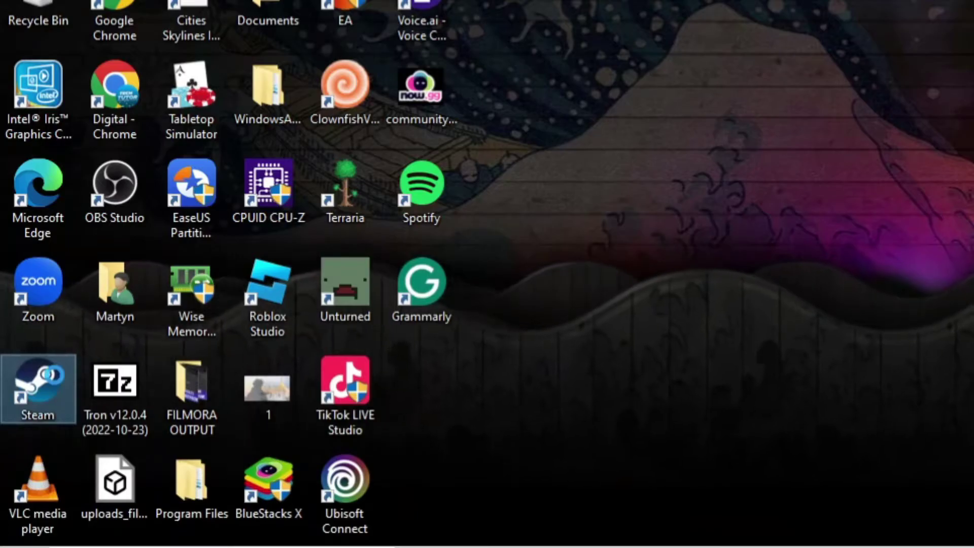
- Copy the full target path from the desktop Steam shortcut's properties and close the properties window
right_click(55, 375)
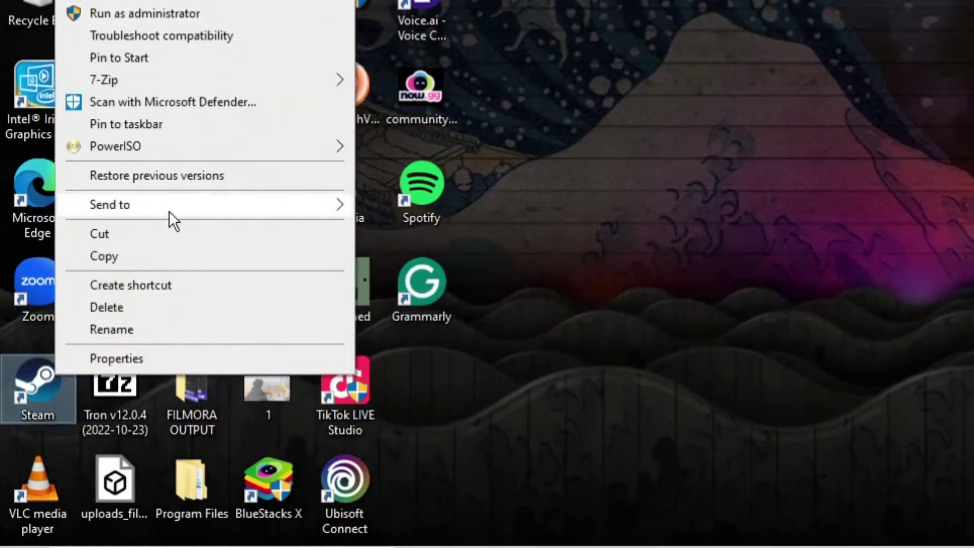
click(270, 358)
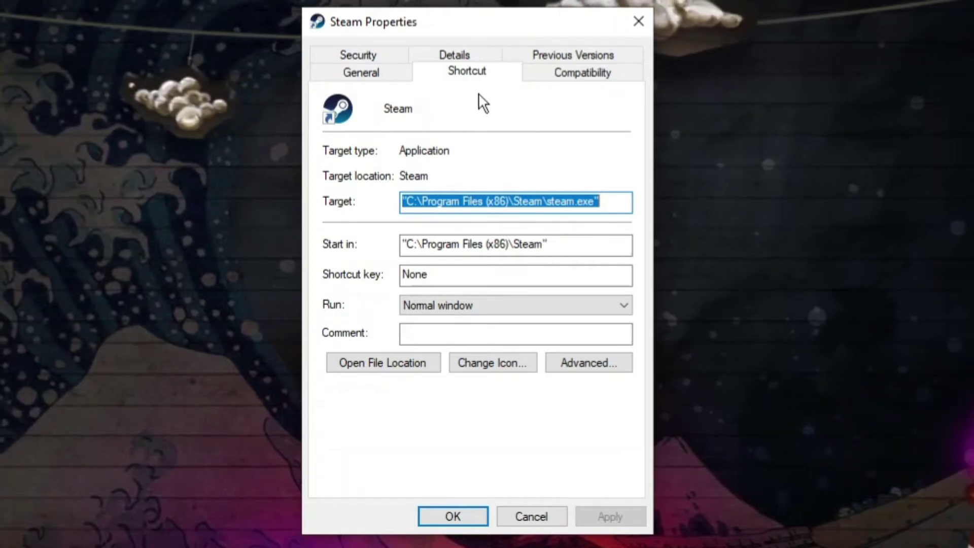
click(467, 69)
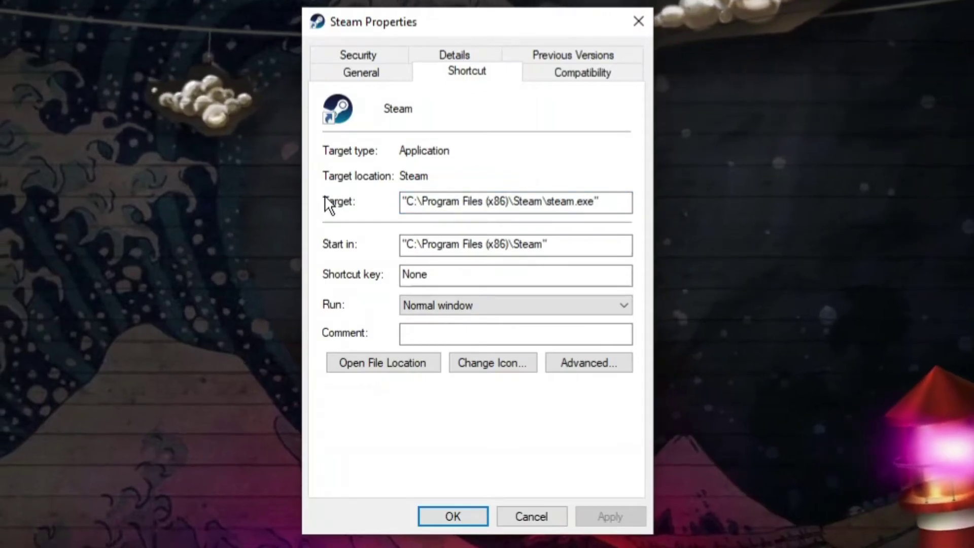
click(471, 203)
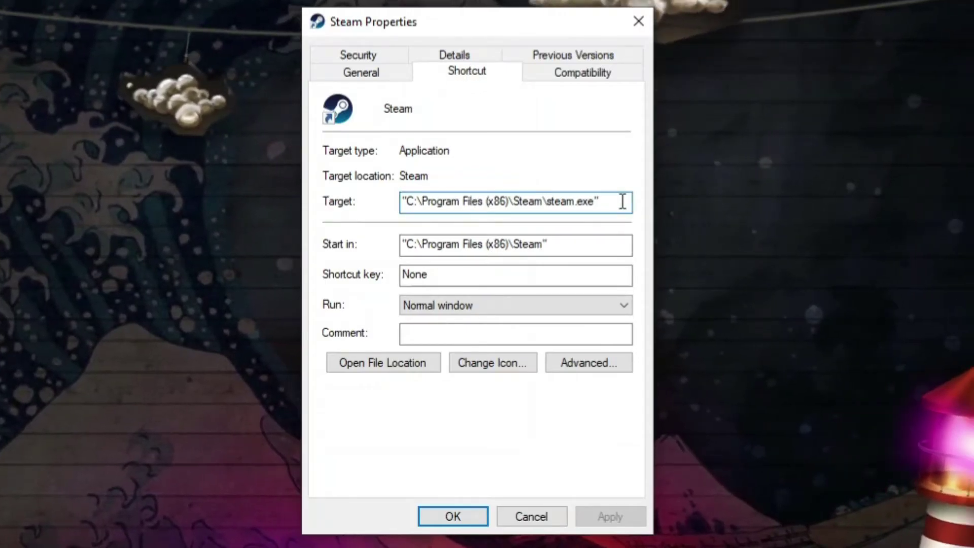
drag(622, 202, 367, 211)
key(ctrl+c)
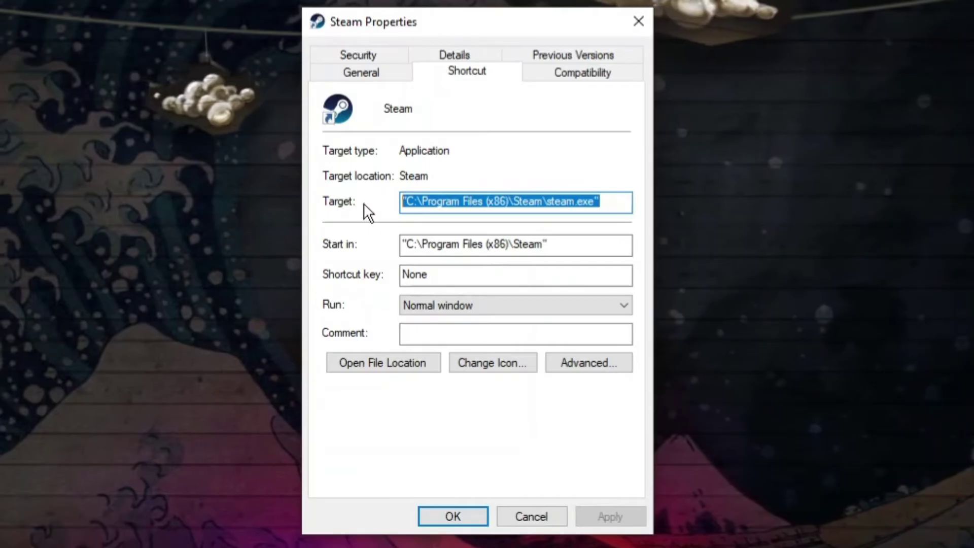
right_click(505, 202)
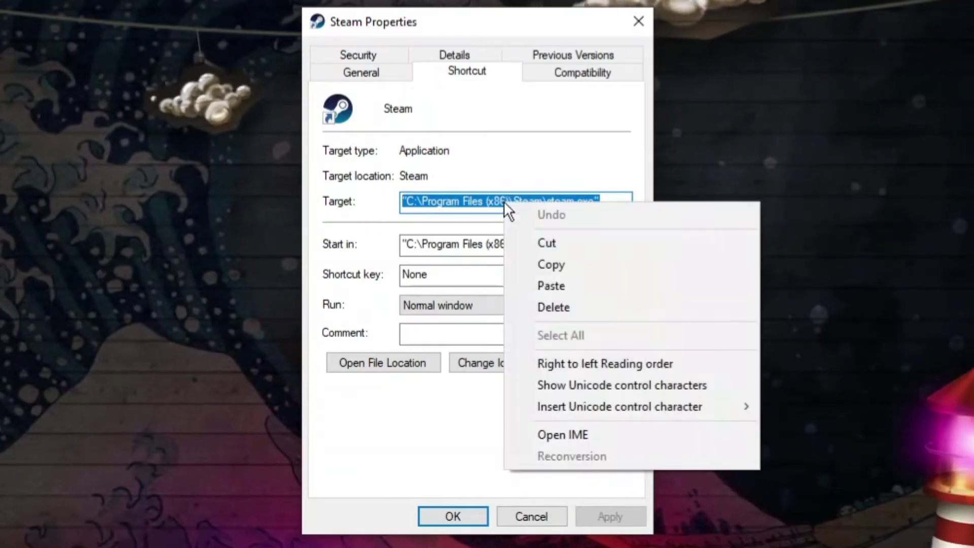
click(581, 258)
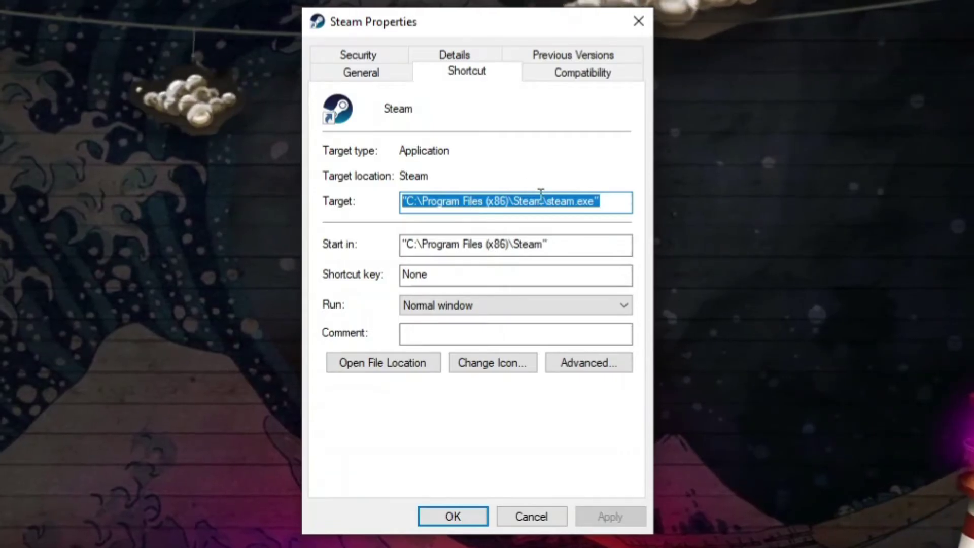
click(638, 18)
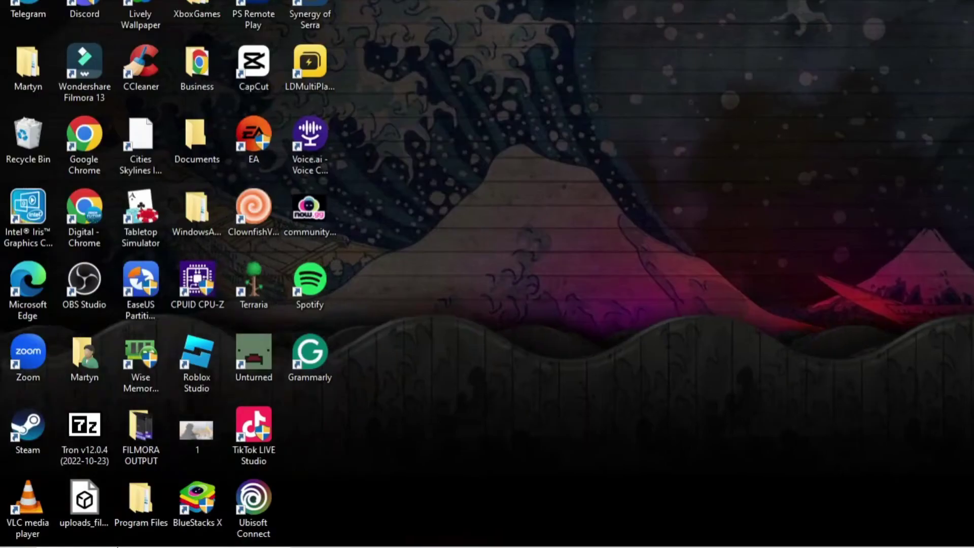
- Search Windows for "run" and open the Run dialog
mouse_move(71, 538)
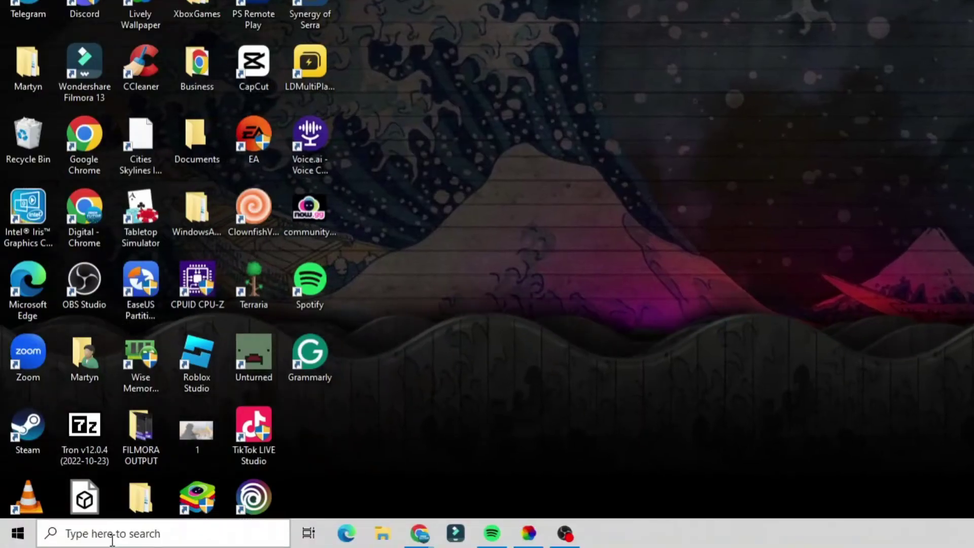
click(115, 535)
text(r)
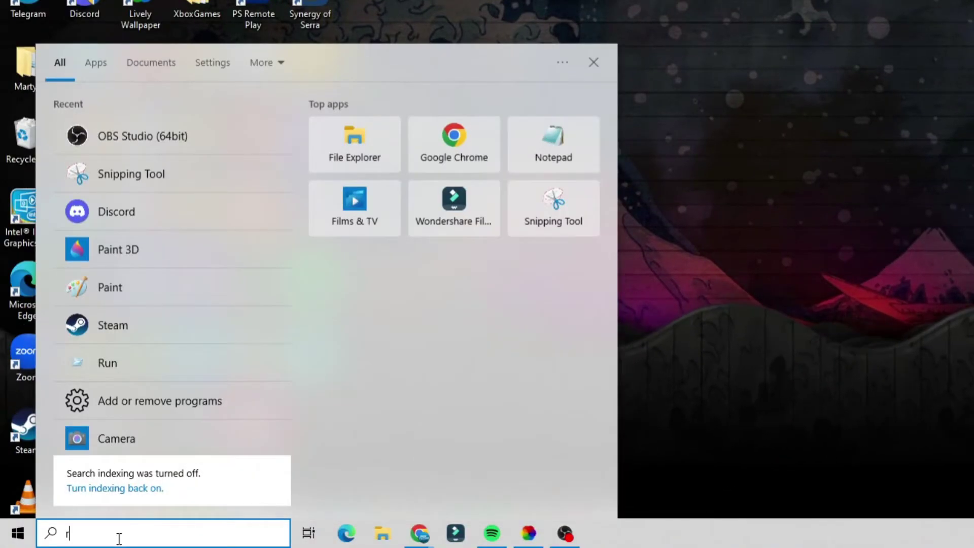
text(un)
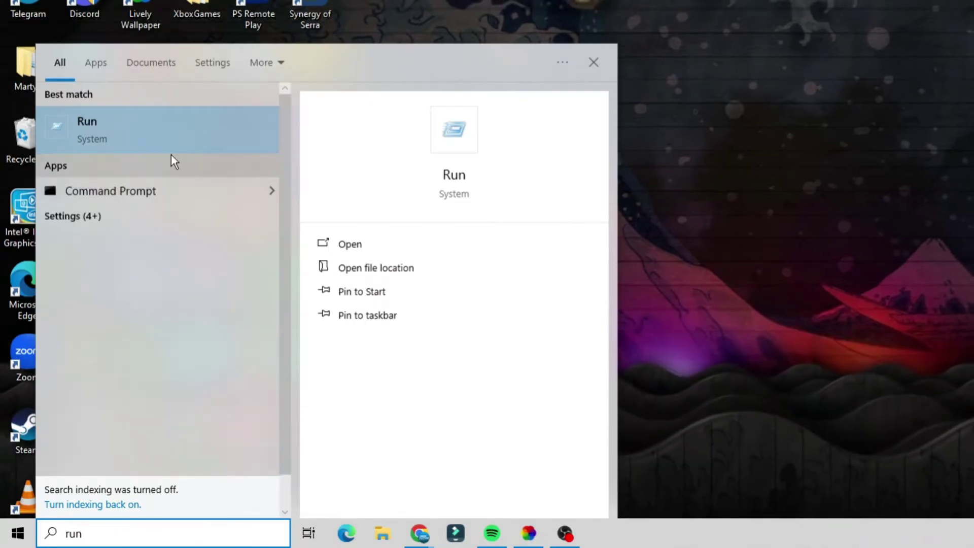
click(218, 124)
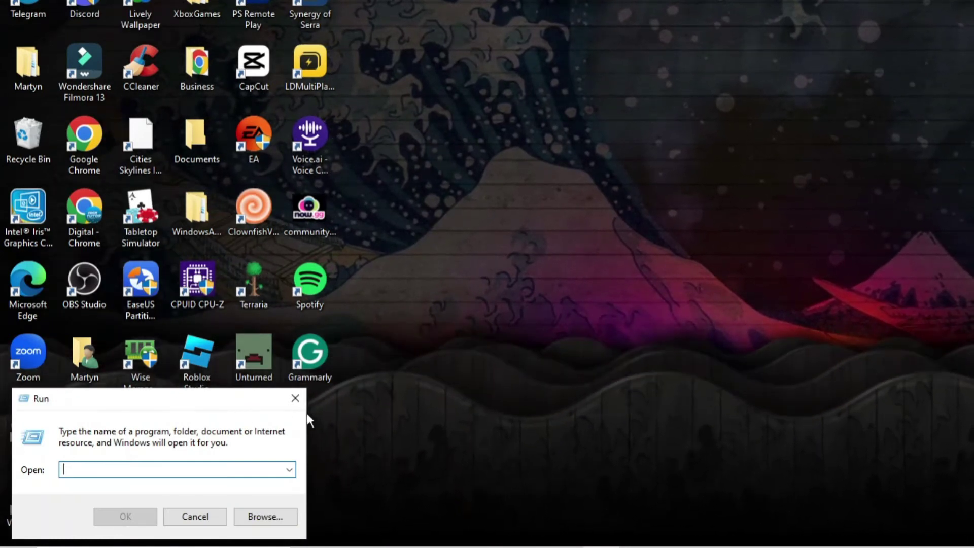
- Run the copied path "C:\Program Files (x86)\Steam\steam.exe" with the /repair option, and close the Steam window
key(ctrl+v)
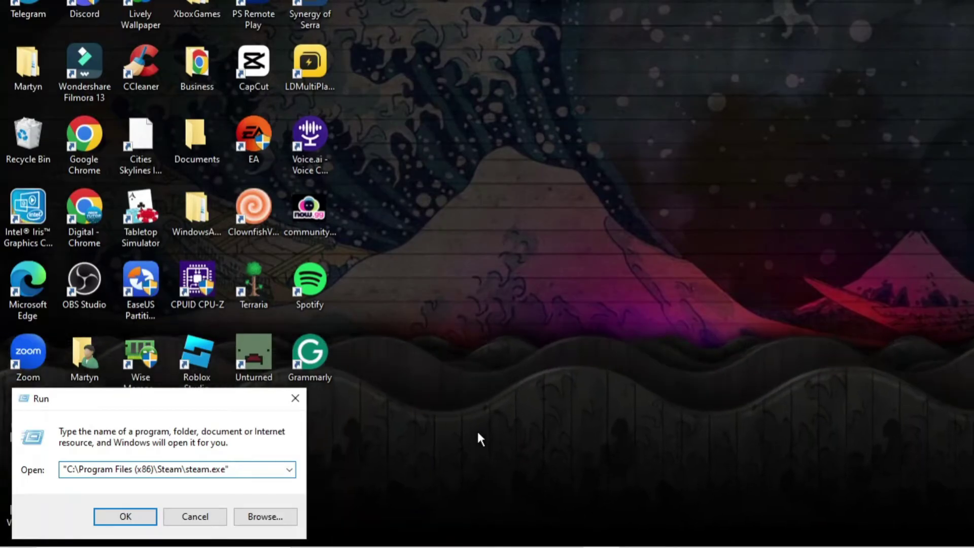
text(/)
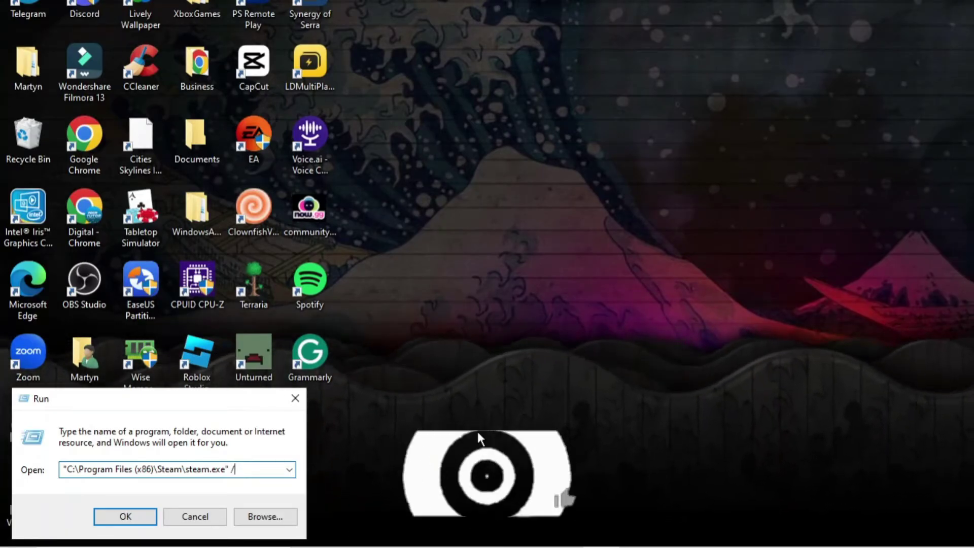
text(repai)
key(Return)
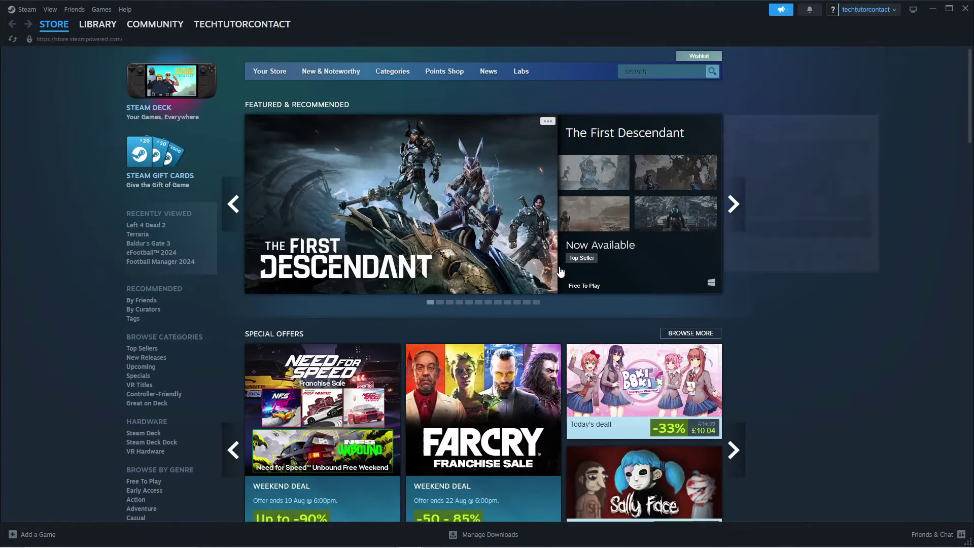
click(961, 15)
click(659, 69)
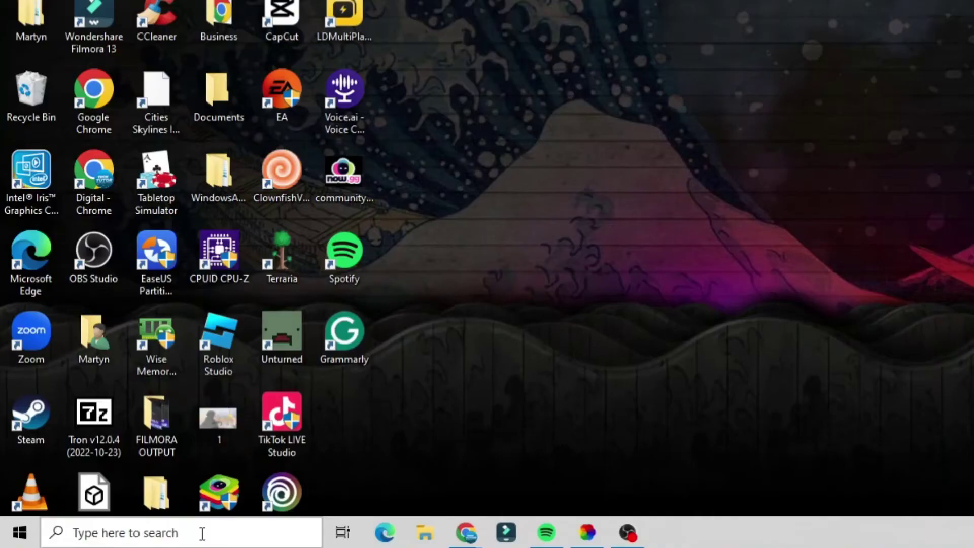
- Open the local app data folder by running %localappdata% from the Run dialog
click(124, 539)
text(ru)
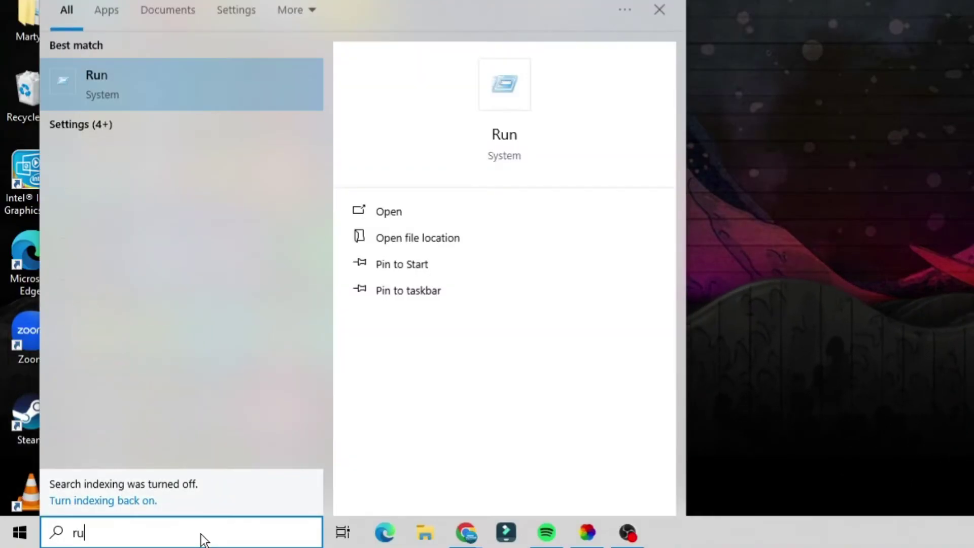
text(n)
key(Return)
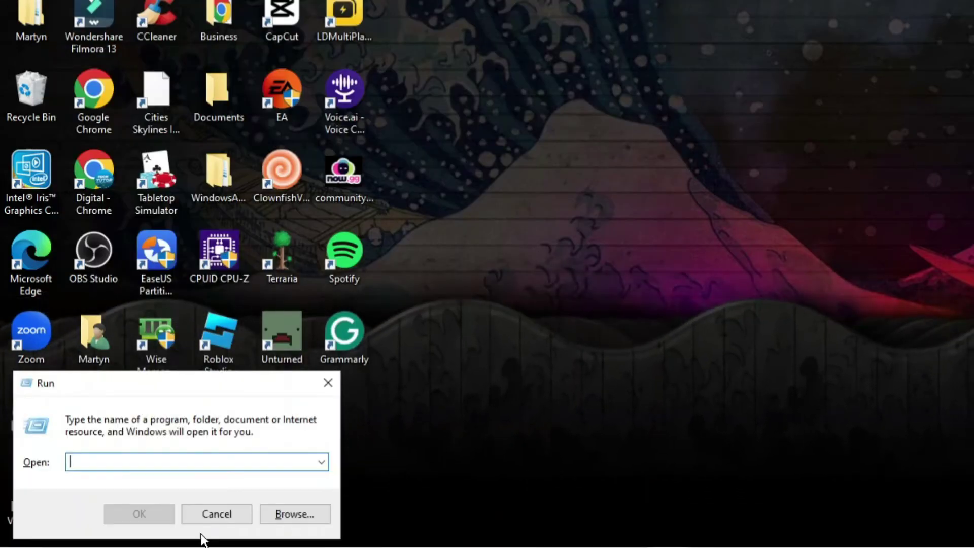
text(%)
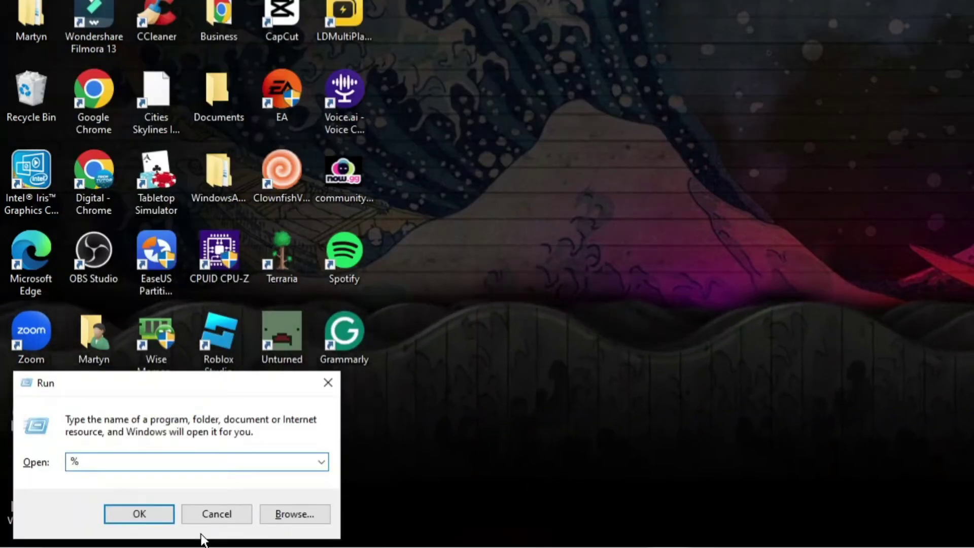
text(localappad)
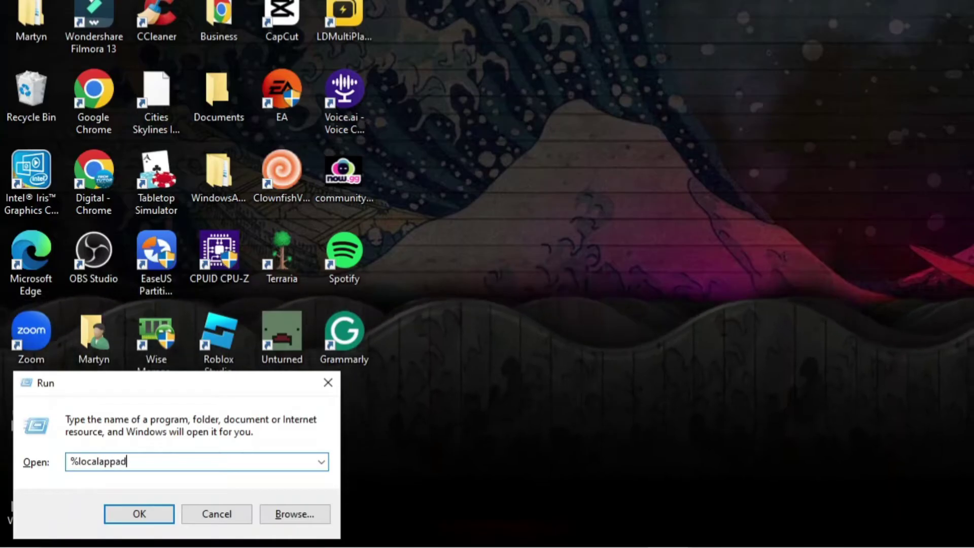
text(ata%)
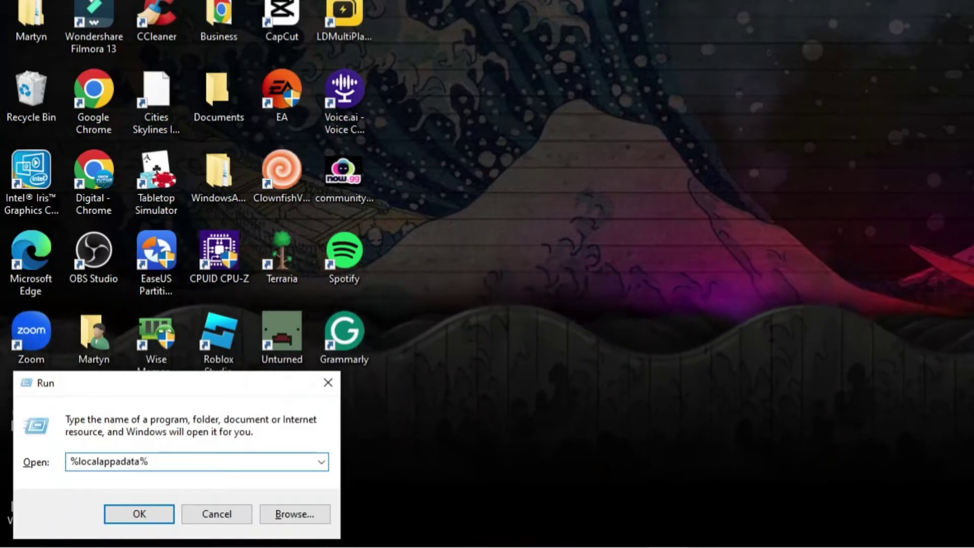
key(Return)
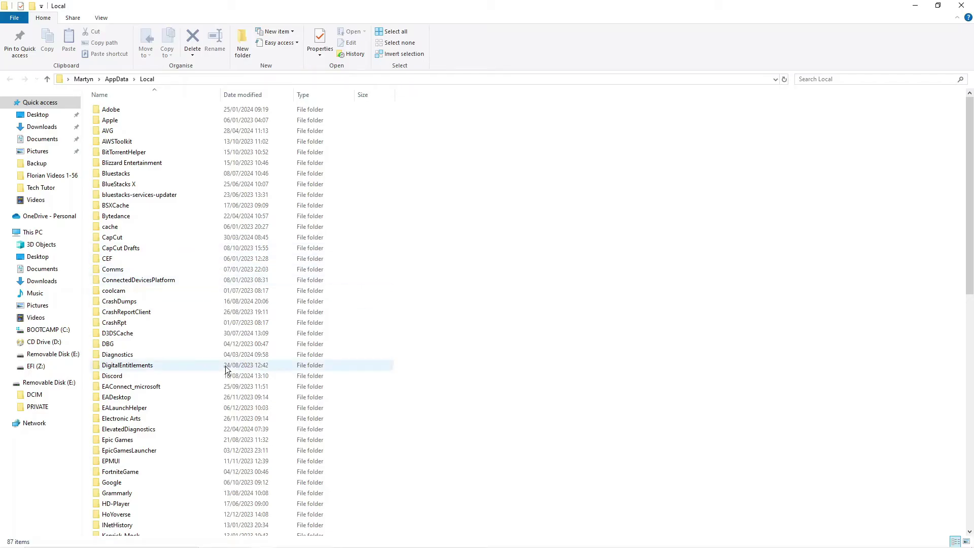
- Locate the Steam folder in AppData\Local, look at its available file actions without applying any, and close the folder window
click(208, 363)
scroll(208, 360, down, 5)
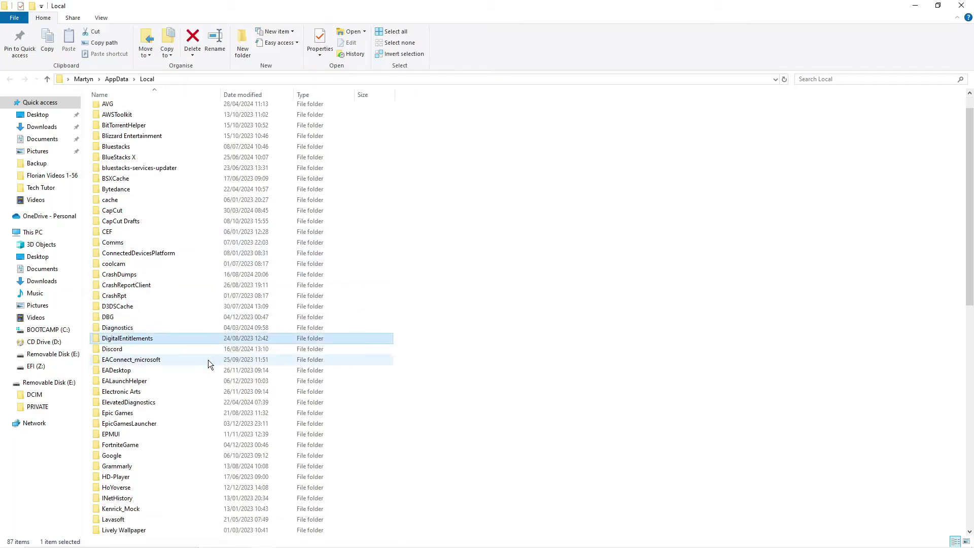
scroll(200, 351, down, 3)
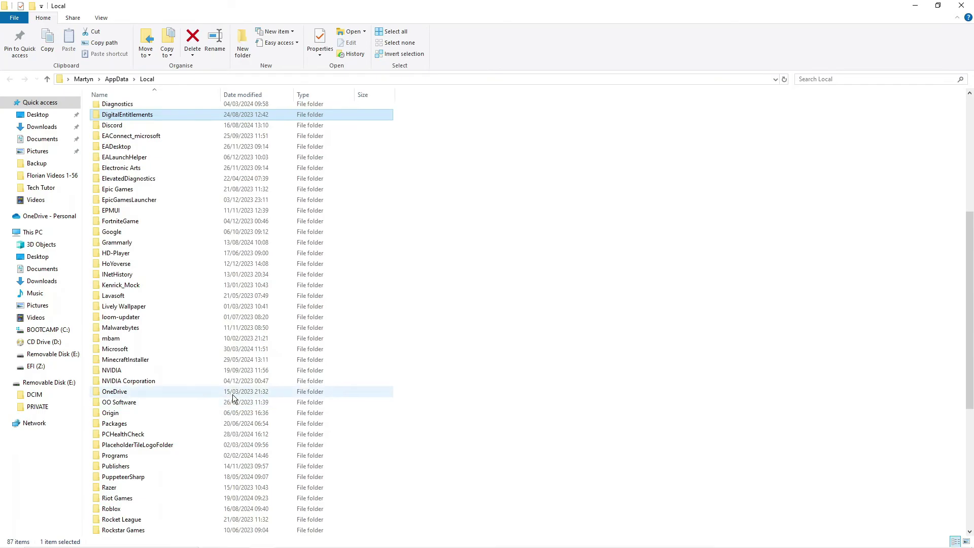
scroll(228, 396, down, 3)
scroll(228, 397, down, 3)
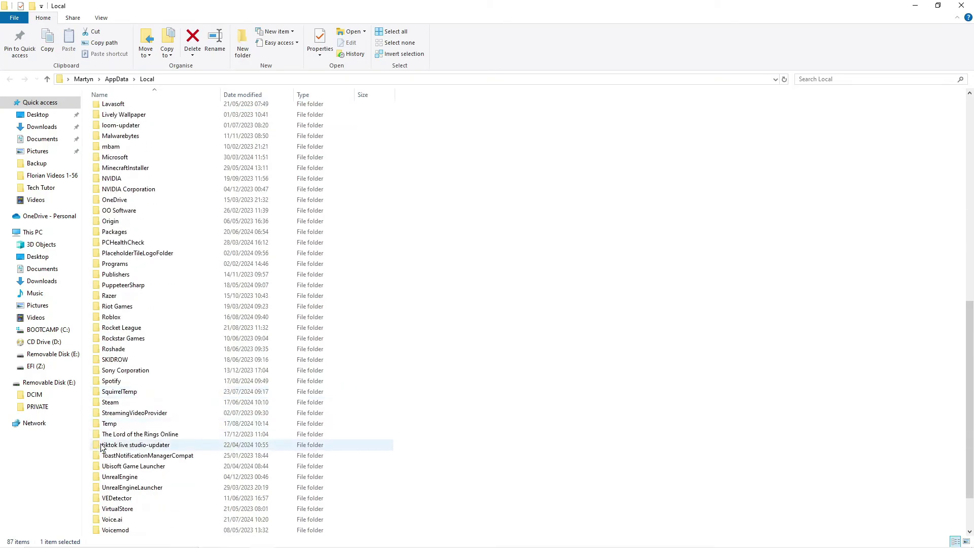
click(124, 406)
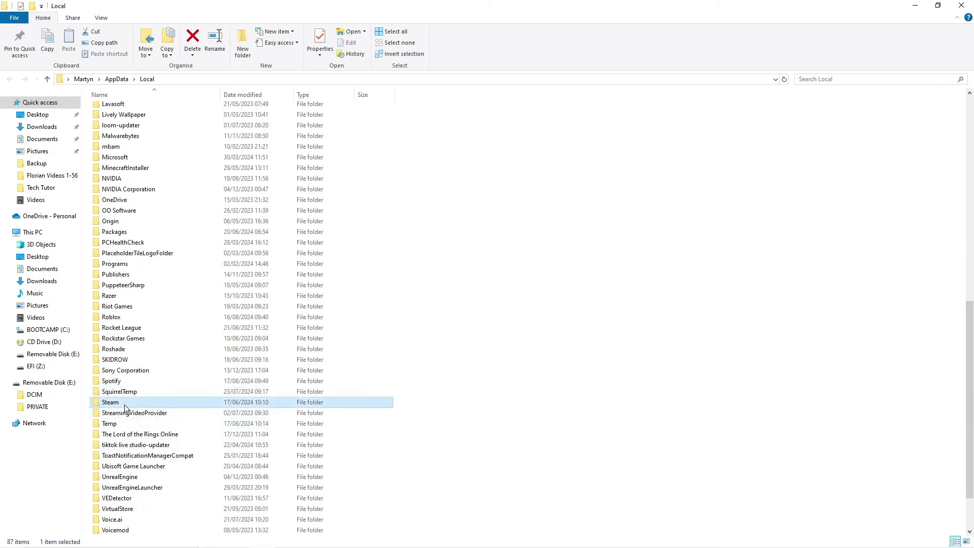
right_click(152, 398)
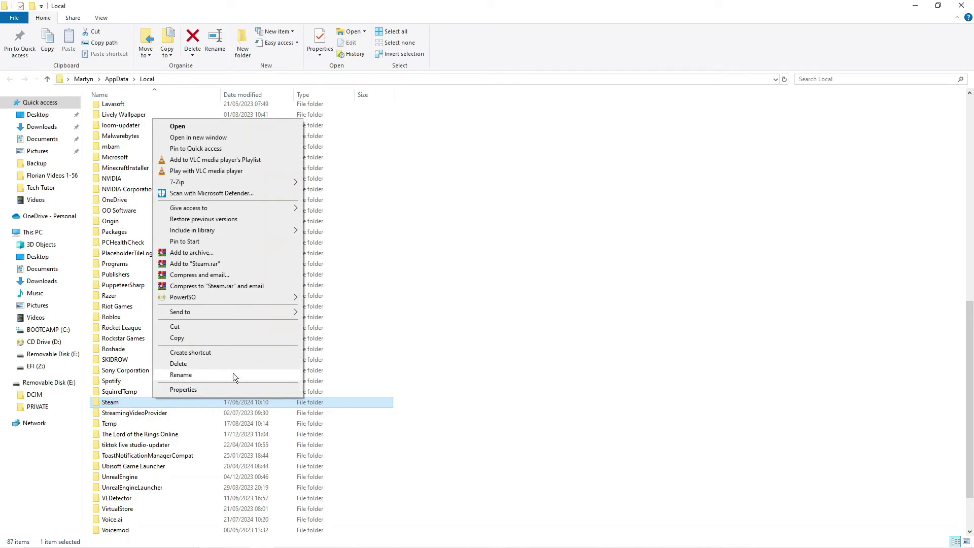
click(445, 340)
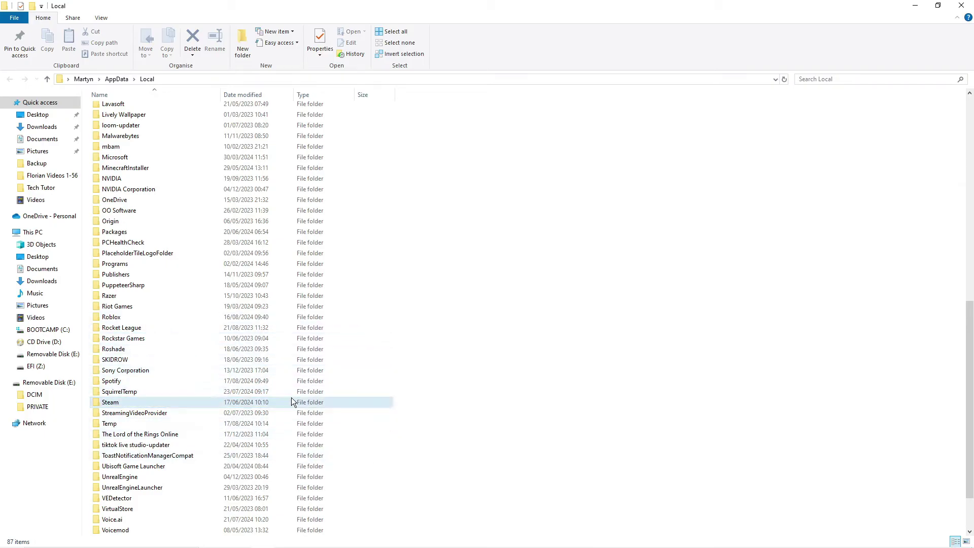
click(962, 6)
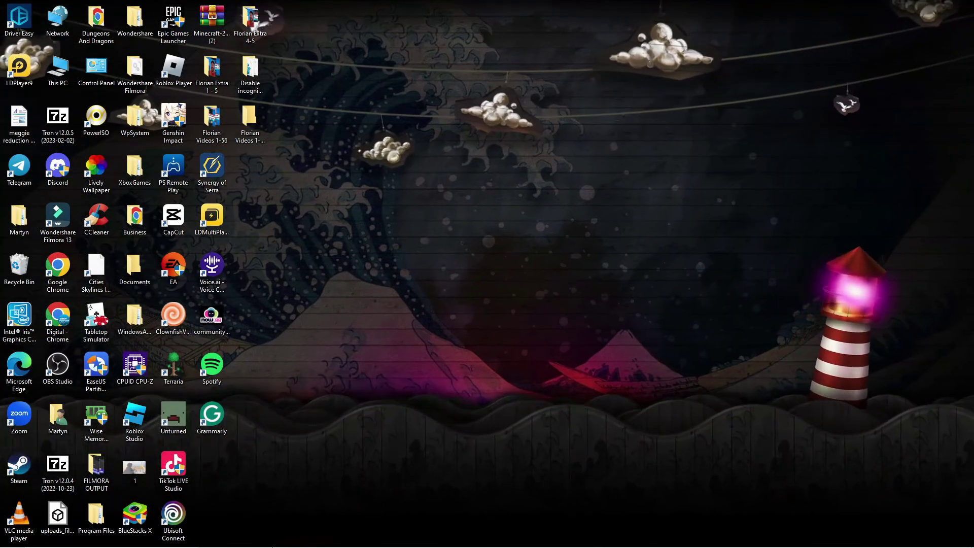
- Open the Add or remove programs settings and select the Steam entry by filtering the installed apps for "steam"
click(82, 542)
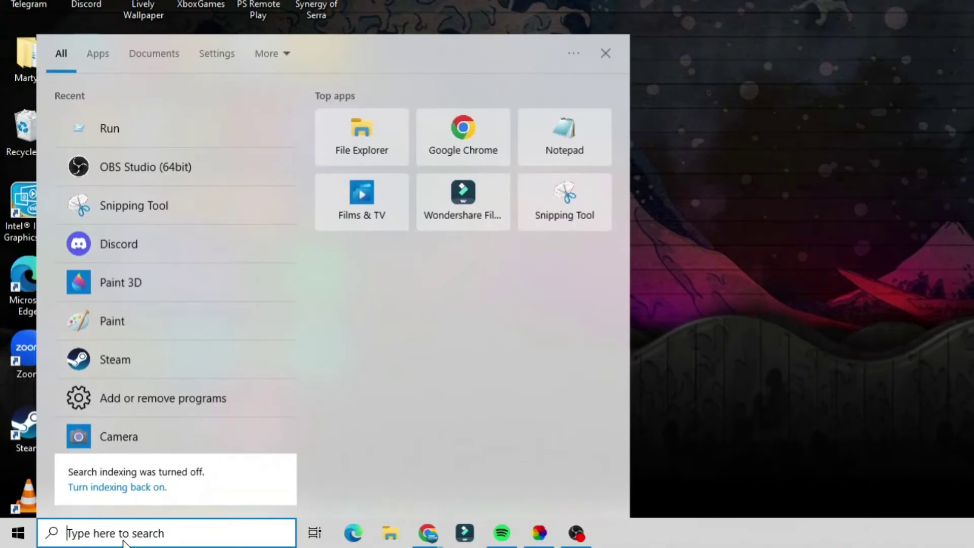
text(remove p)
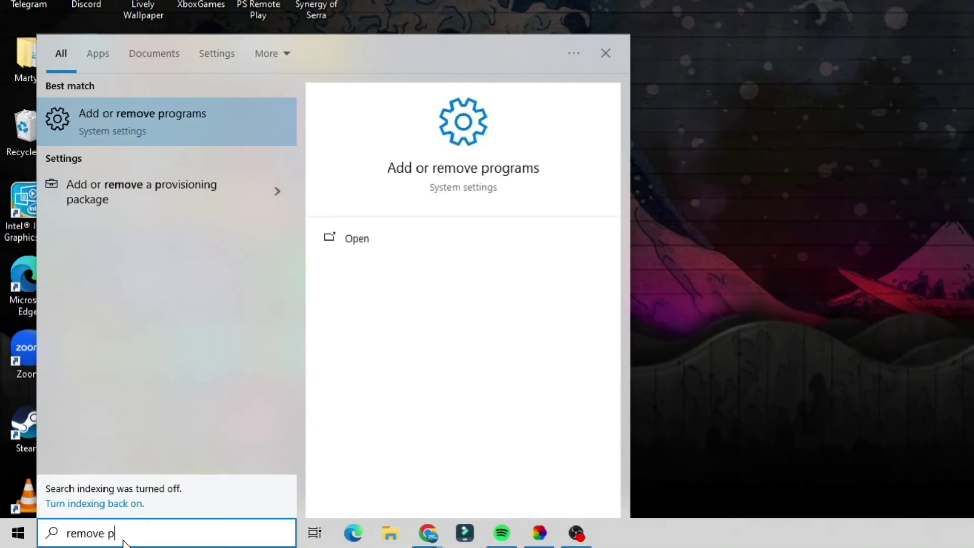
text(ro)
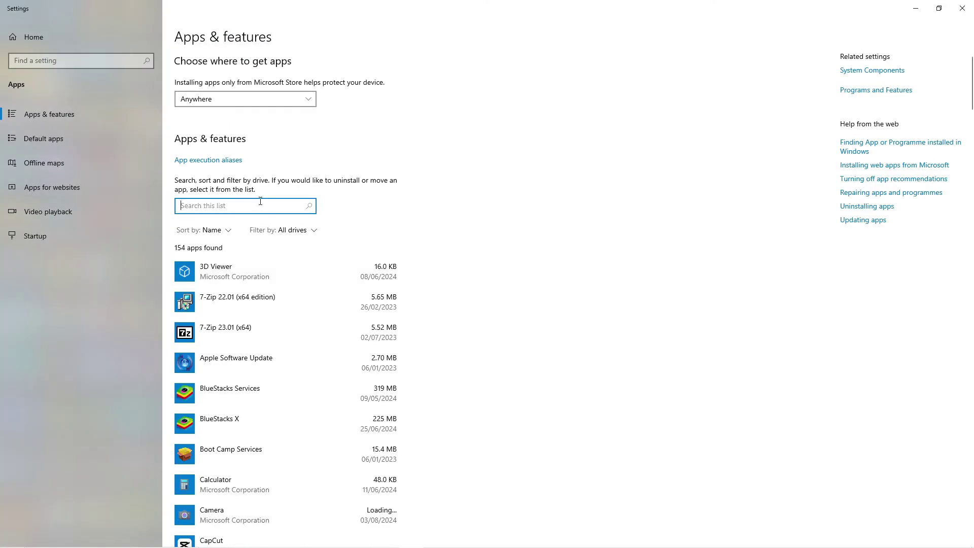
text(steam)
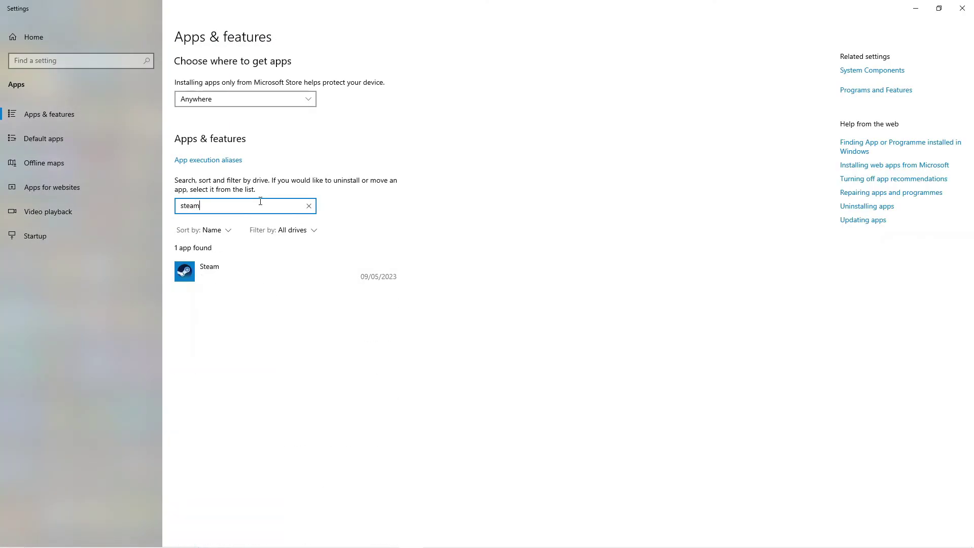
click(270, 267)
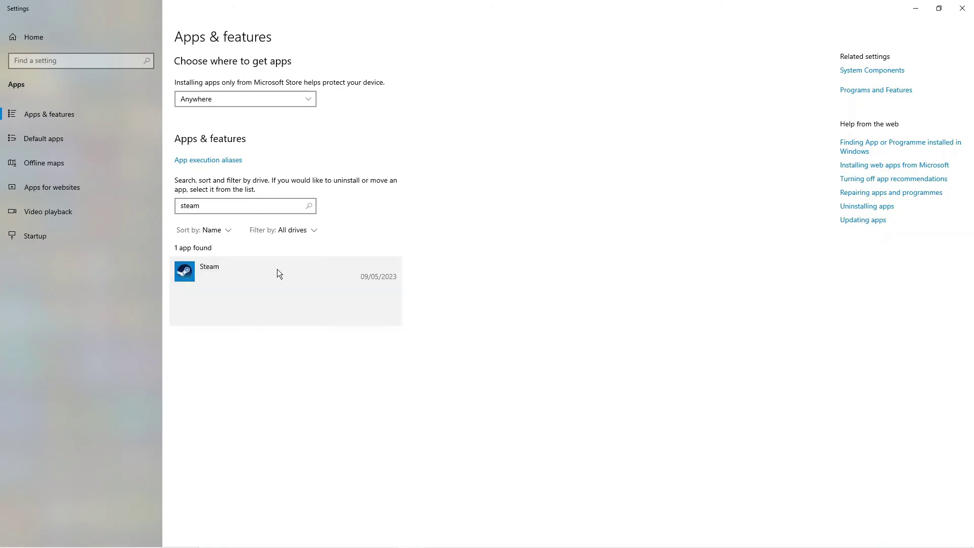